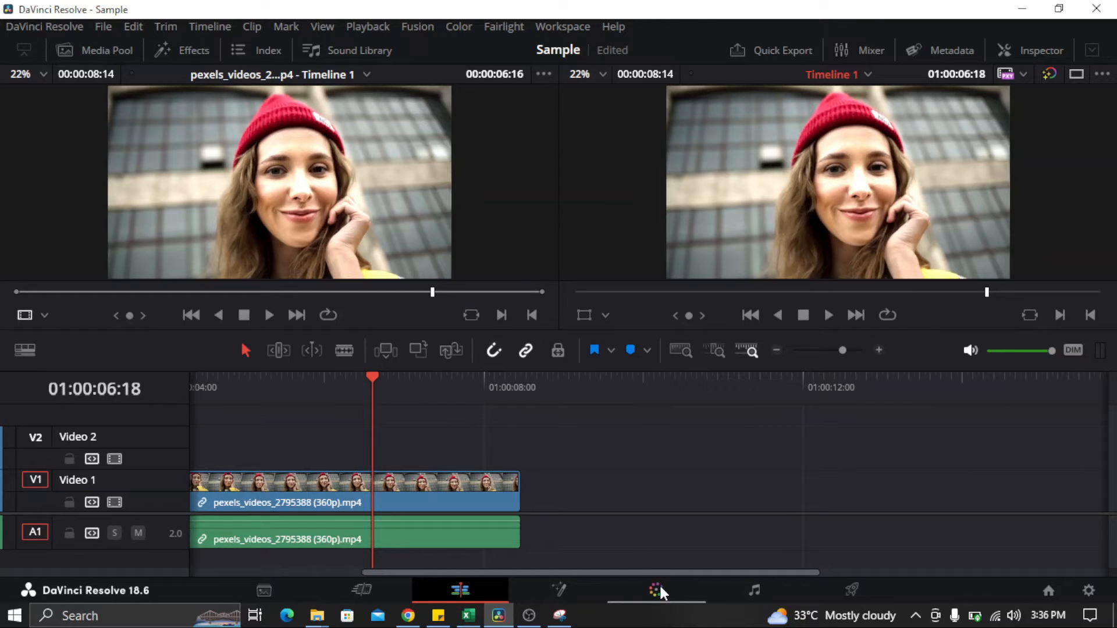
# Switch to the Color page and enter then leave the Hi/Light field without changing it
pyautogui.click(658, 591)
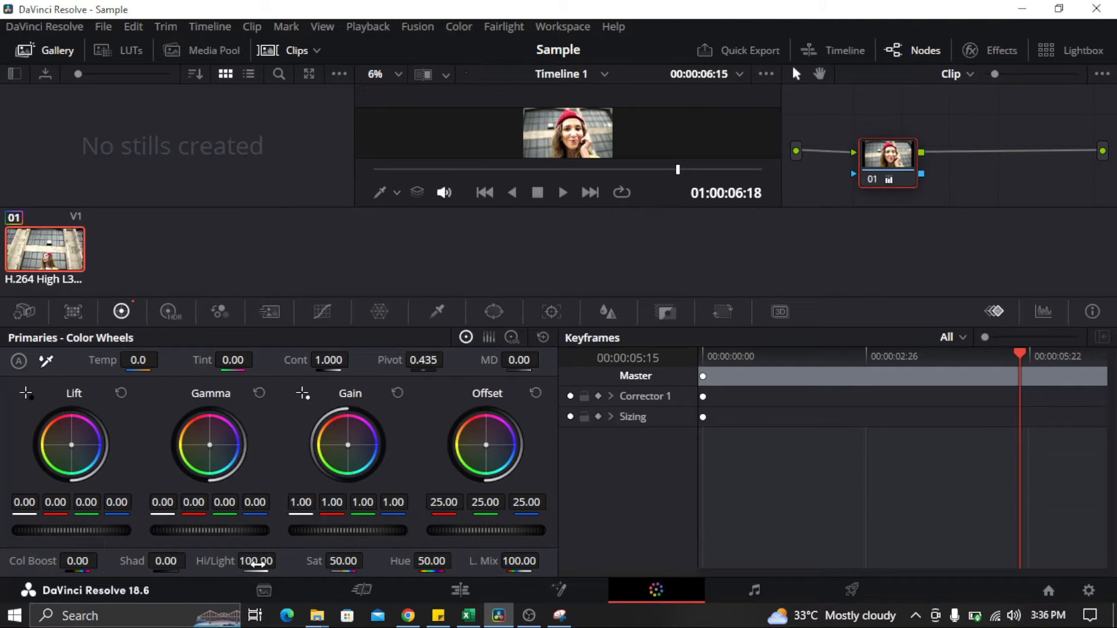
pyautogui.click(257, 563)
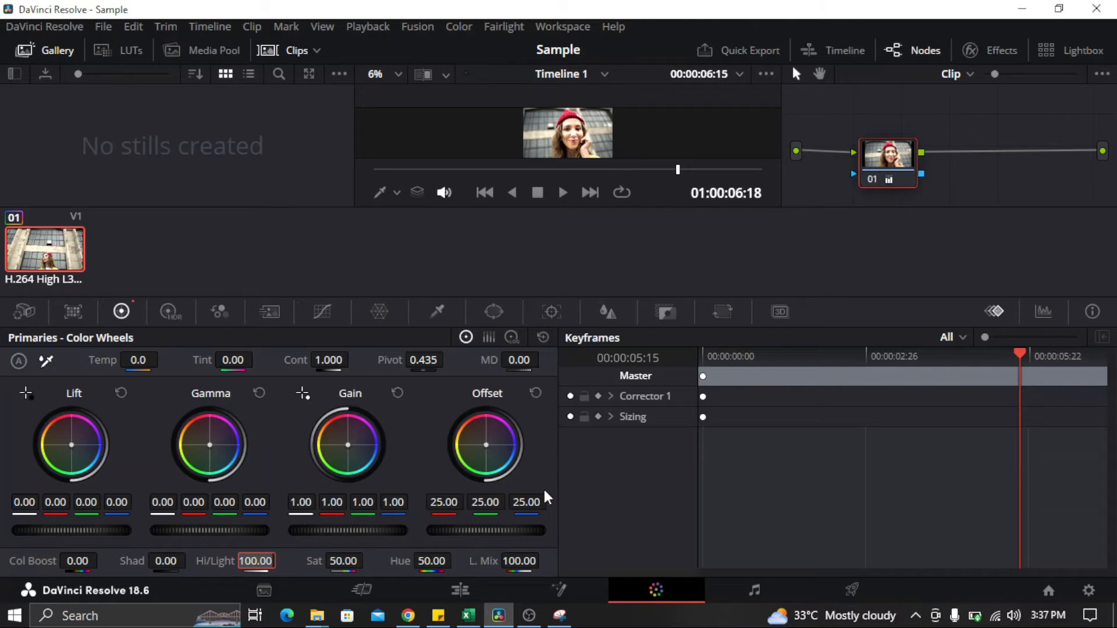
pyautogui.click(615, 517)
pyautogui.press('Return')
# Drag Hi/Light down from 100, then set it to exactly 0
pyautogui.moveTo(256, 560)
pyautogui.mouseDown()
pyautogui.moveTo(218, 560)
pyautogui.moveTo(259, 615)
pyautogui.mouseUp()
pyautogui.write('71')
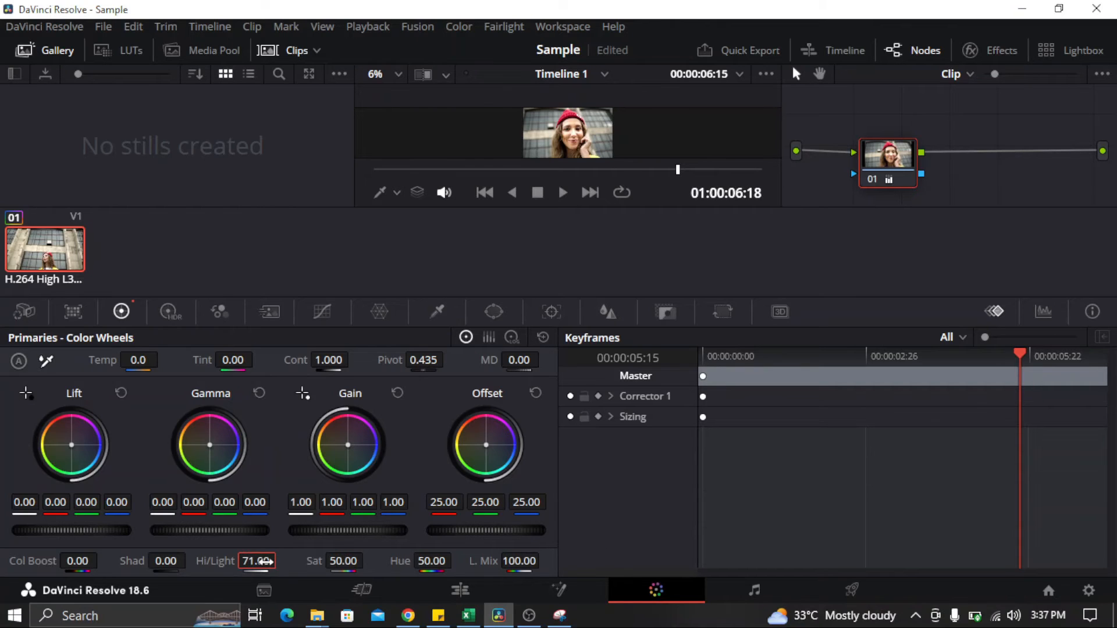
pyautogui.click(256, 560)
pyautogui.press('BackSpace')
pyautogui.write('0')
pyautogui.press('Return')
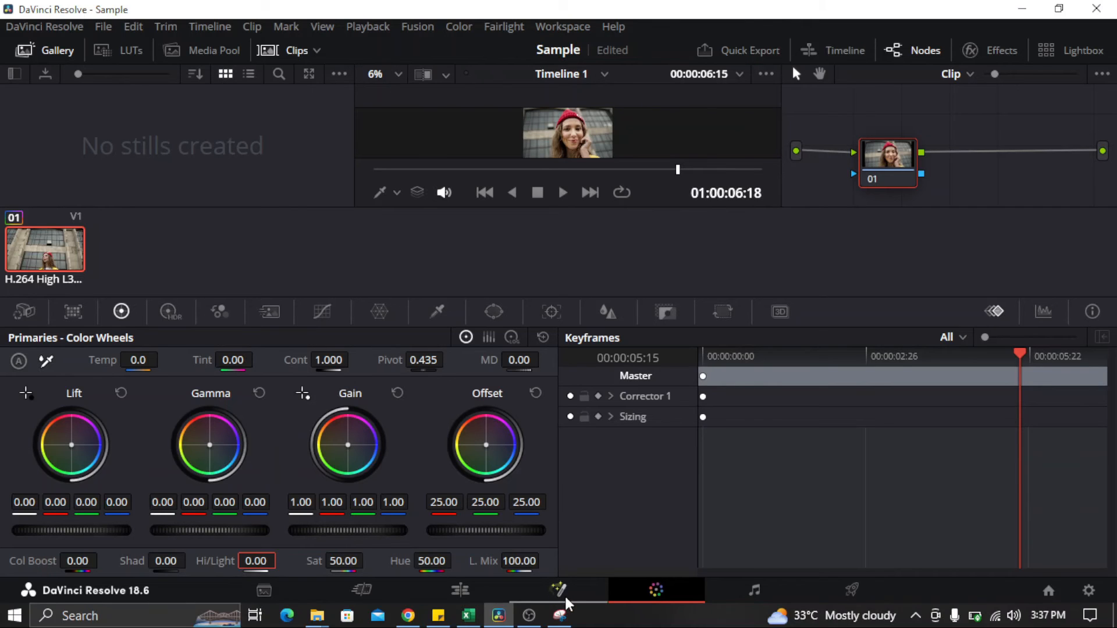
# Switch back to the Edit page to see the corrected portrait clip
pyautogui.click(477, 586)
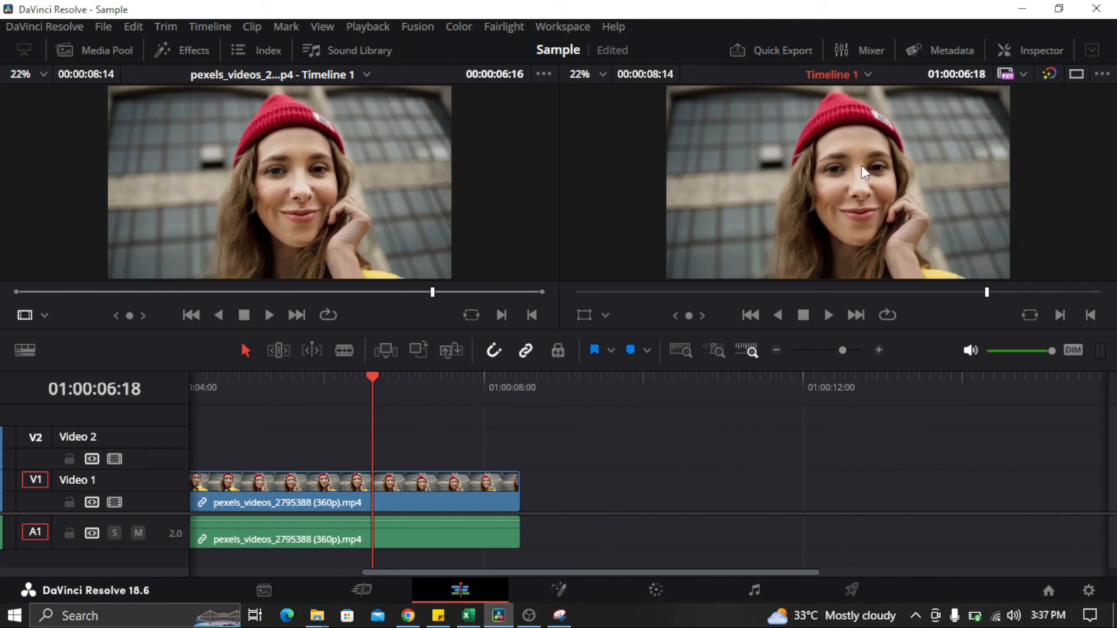